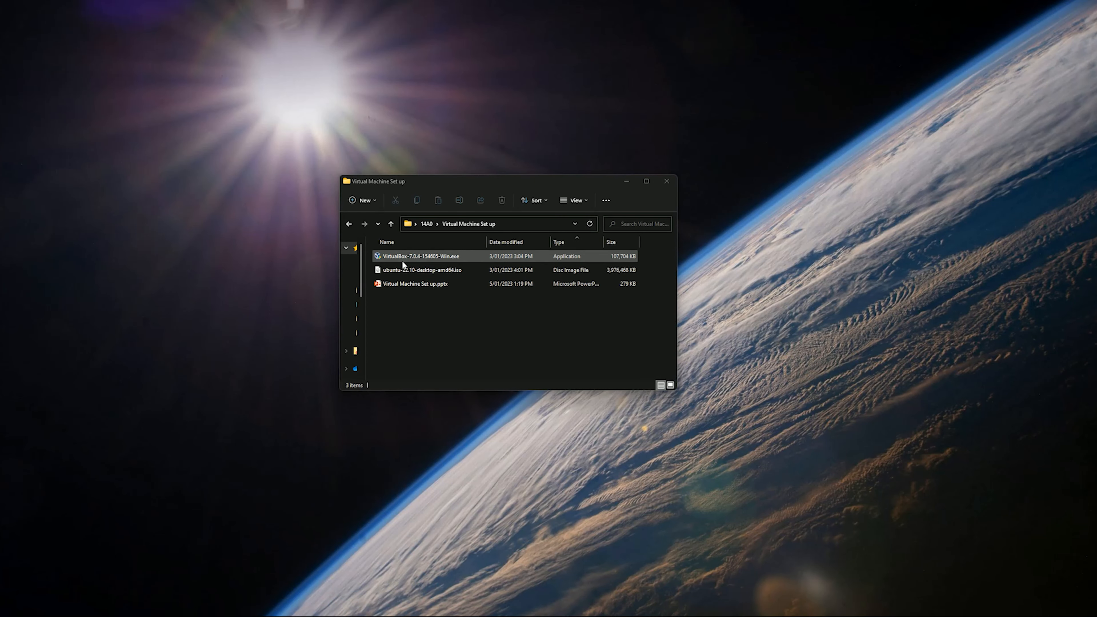
Step: Install VirtualBox 7.0.4 with its default features, accepting the network reset, and start it
{"action": "double_click", "coordinate": [440, 257]}
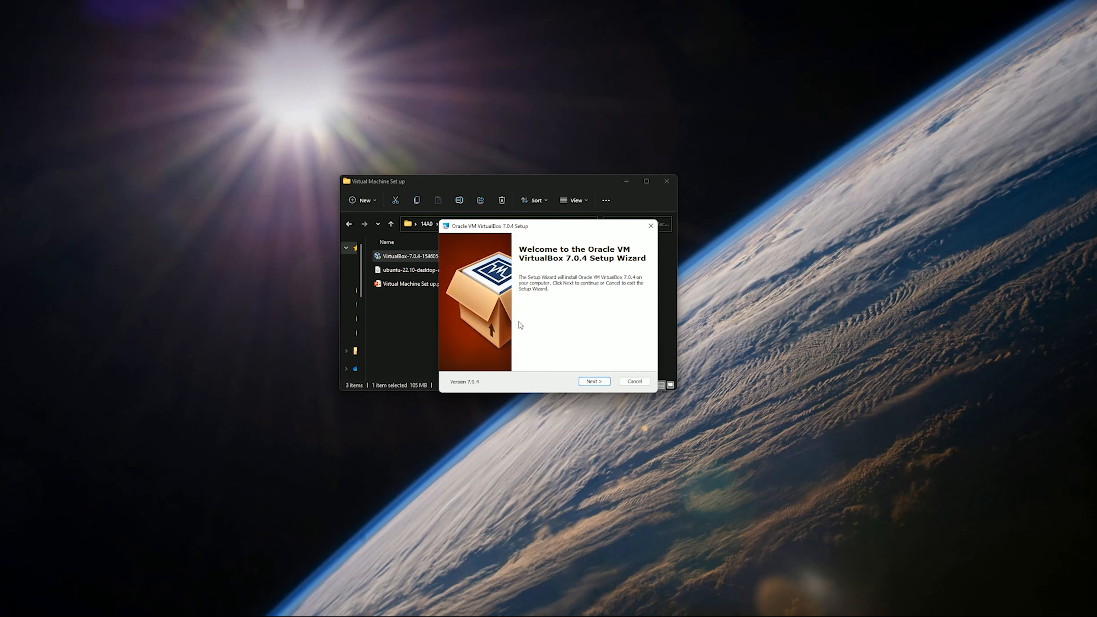
{"action": "left_click", "coordinate": [603, 388]}
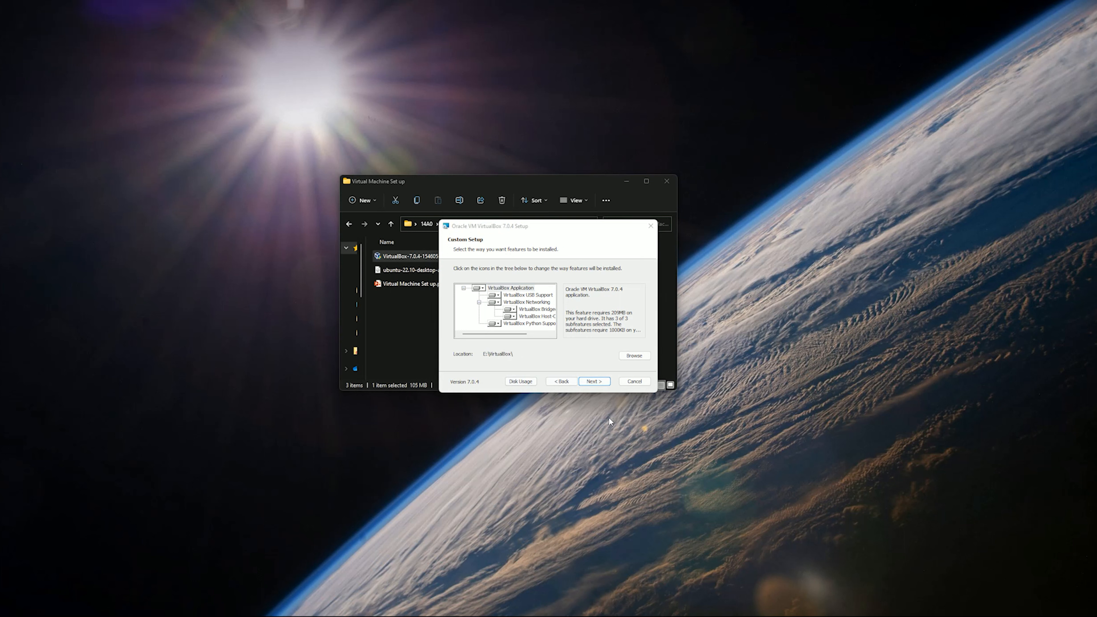
{"action": "left_click", "coordinate": [601, 382]}
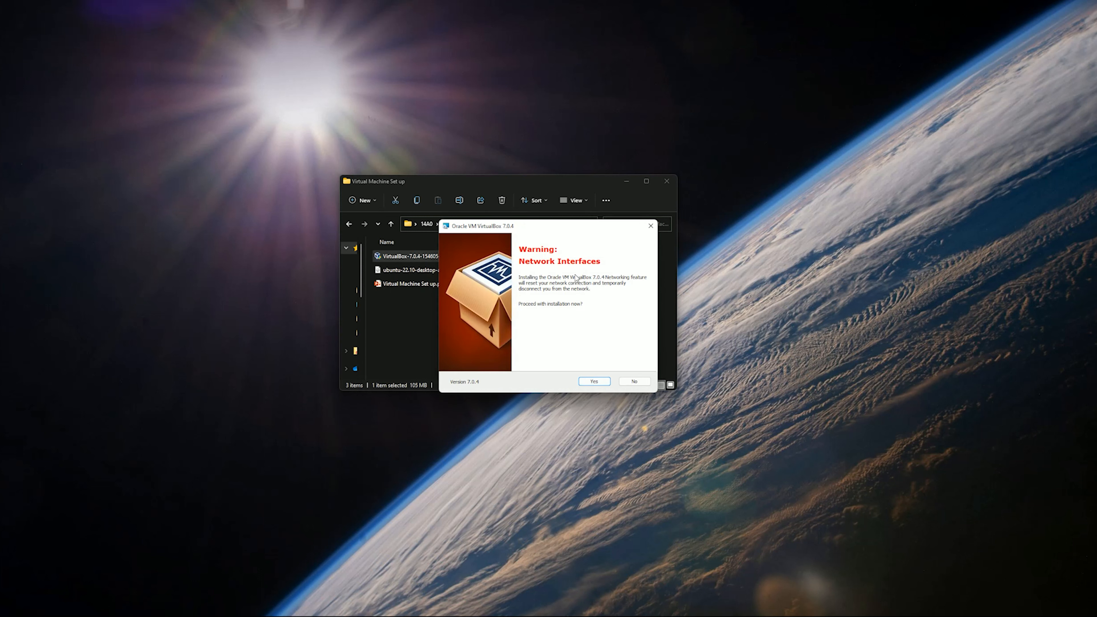
{"action": "left_click", "coordinate": [602, 382]}
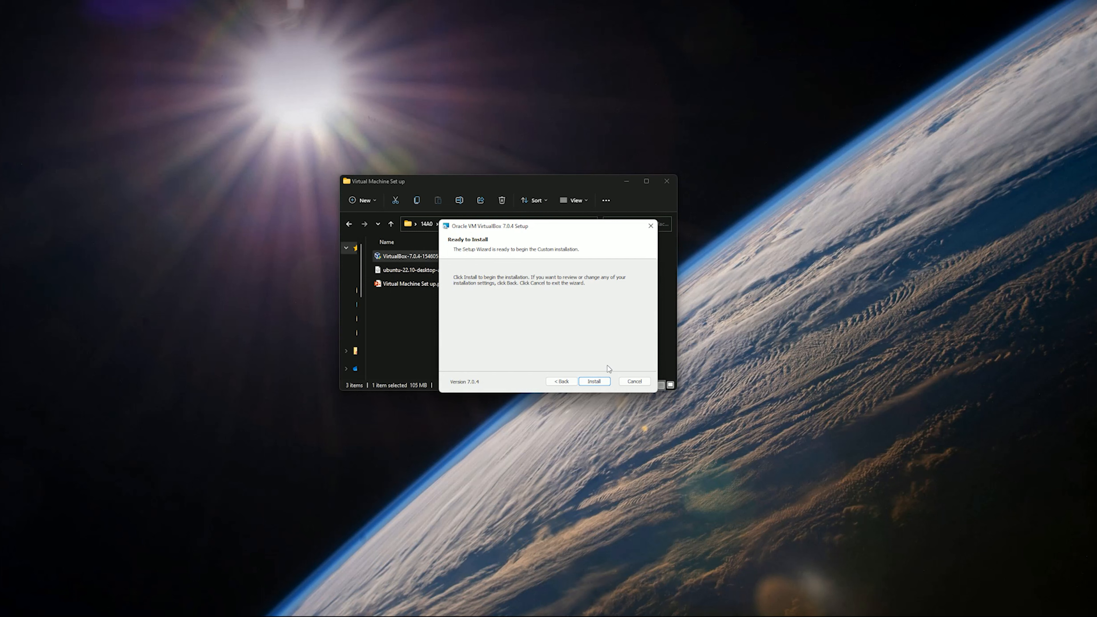
{"action": "left_click", "coordinate": [603, 381]}
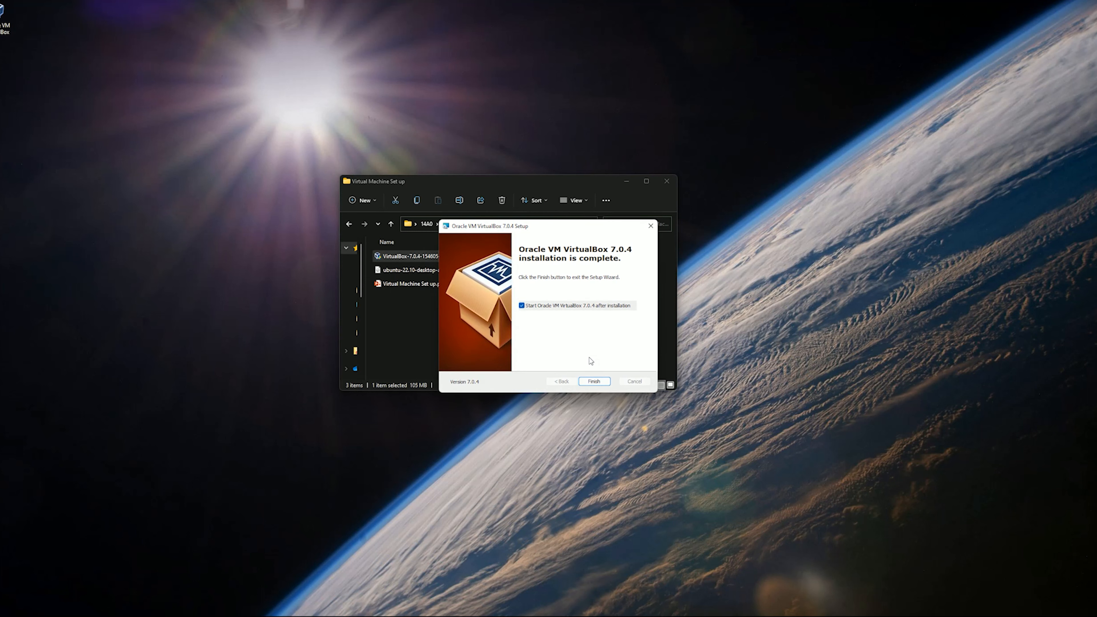
{"action": "left_click", "coordinate": [594, 381]}
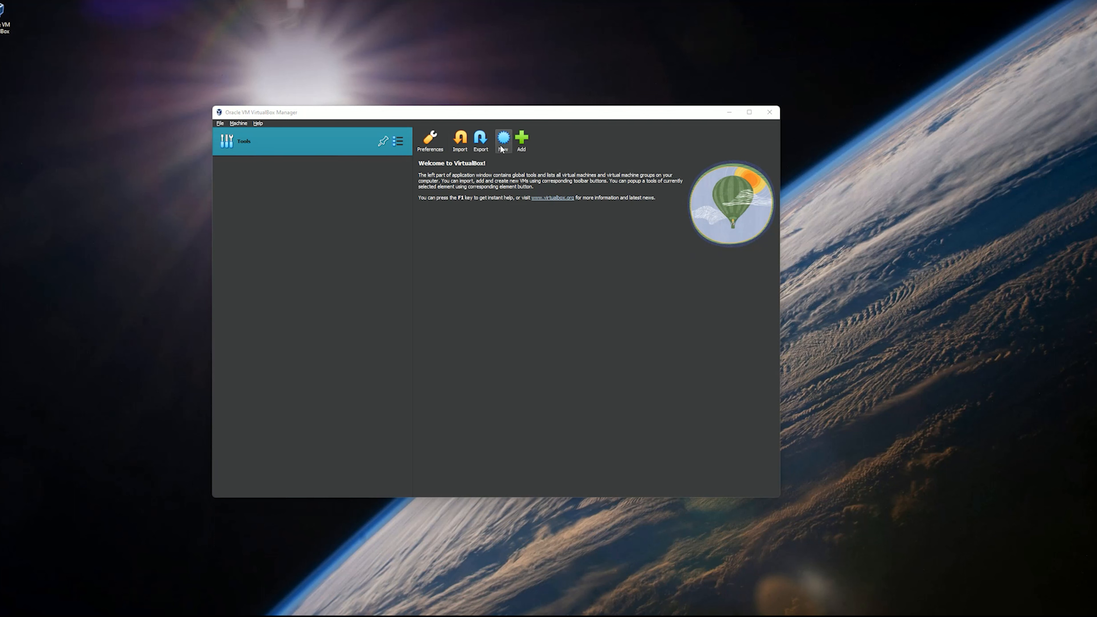
Step: Create a new VM named Robo in E:\VirtualBox with ubuntu-22.10-desktop-amd64.iso attached
{"action": "left_click", "coordinate": [501, 148]}
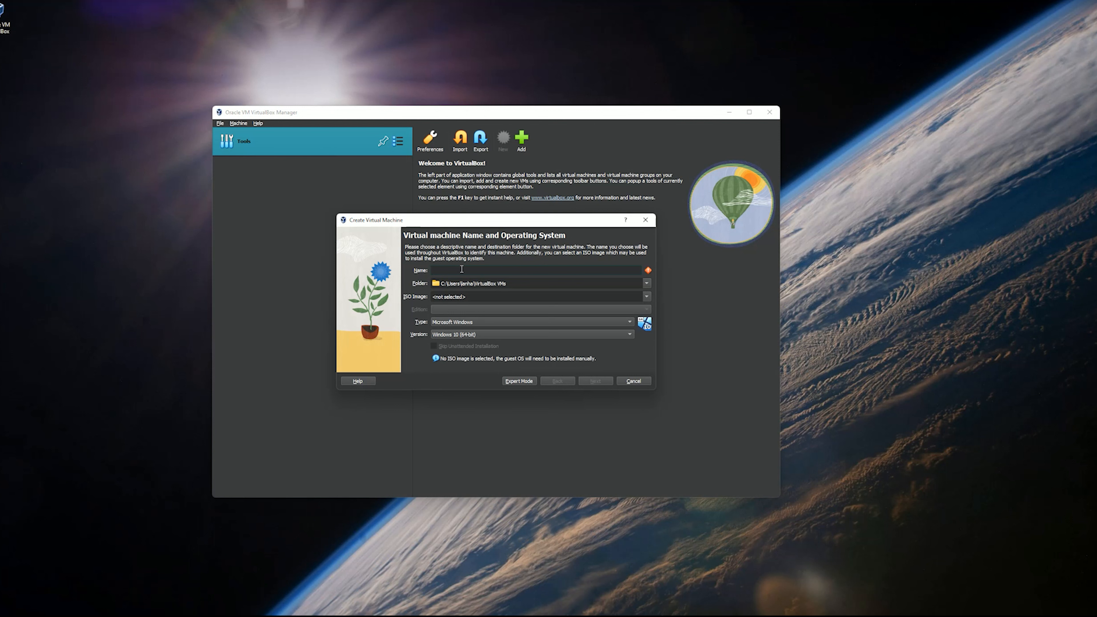
{"action": "type", "text": "Robo"}
{"action": "left_click", "coordinate": [486, 284]}
{"action": "triple_click", "coordinate": [497, 285]}
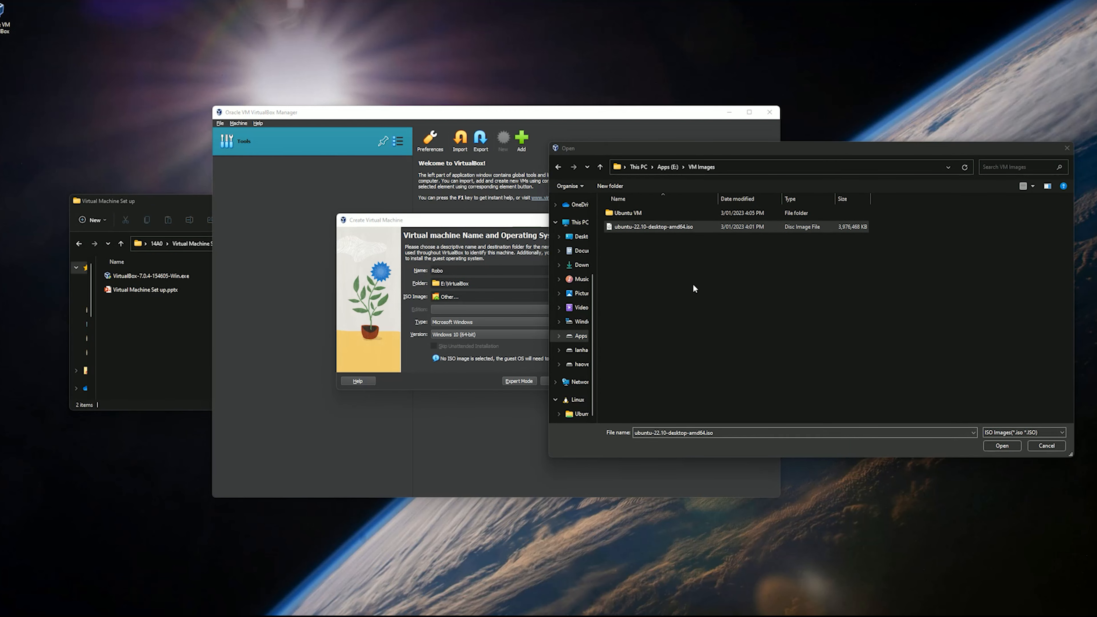
{"action": "left_click", "coordinate": [669, 228]}
{"action": "left_click", "coordinate": [986, 445]}
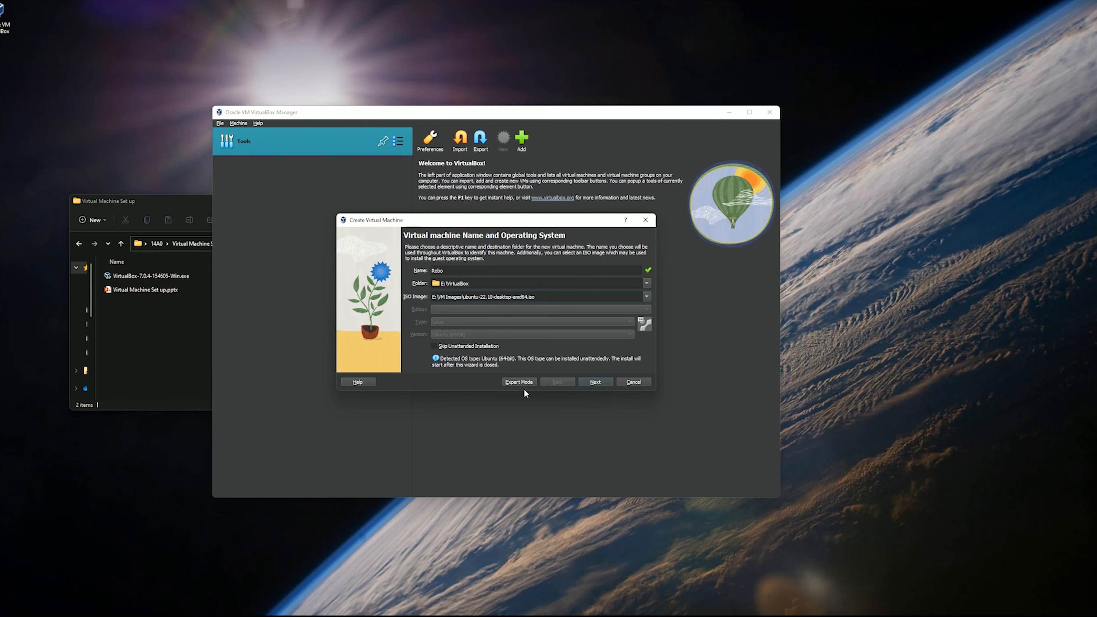
Step: Replace the default unattended-install username and enter a custom username and password
{"action": "left_click", "coordinate": [602, 387]}
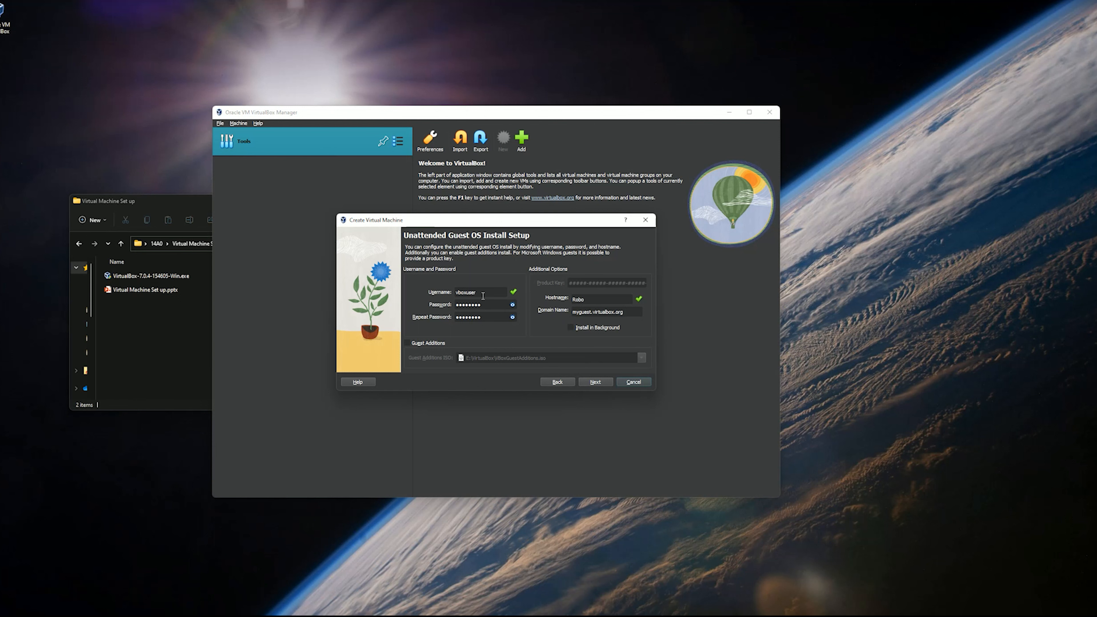
{"action": "left_click_drag", "start_coordinate": [483, 293], "coordinate": [436, 297]}
{"action": "key", "text": "BackSpace"}
{"action": "key", "text": "BackSpace"}
{"action": "key", "text": "BackSpace"}
{"action": "key", "text": "BackSpace"}
Step: Set Robo's base memory to 8192 MB with 6 processors on the Hardware page
{"action": "left_click", "coordinate": [590, 382]}
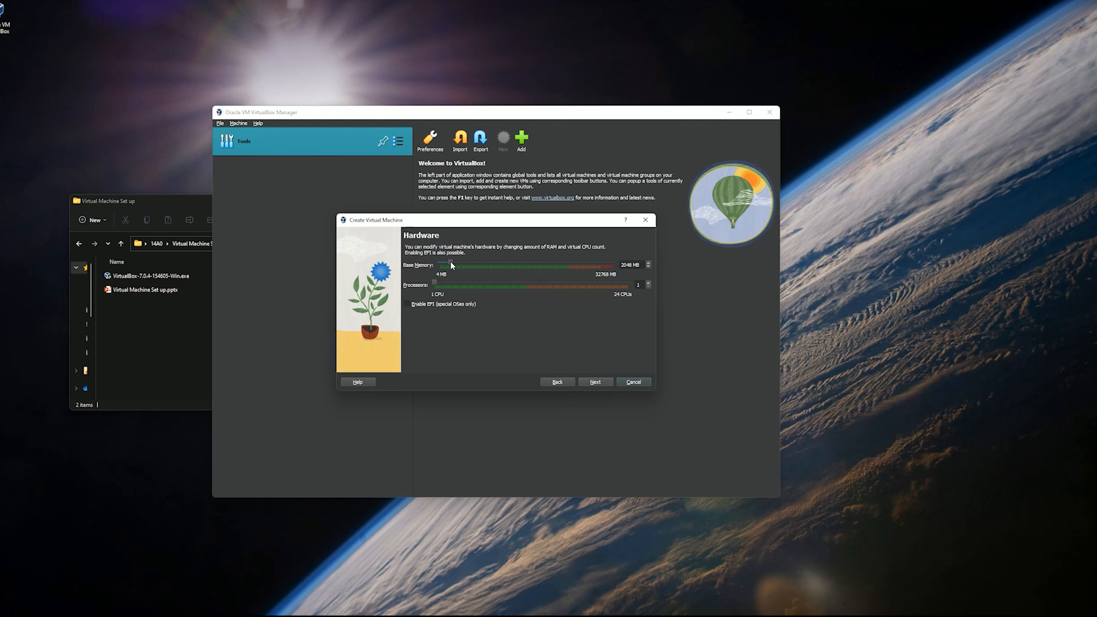
{"action": "left_click_drag", "start_coordinate": [451, 262], "coordinate": [485, 265]}
{"action": "left_click", "coordinate": [520, 262]}
{"action": "left_click", "coordinate": [514, 263]}
{"action": "left_click", "coordinate": [509, 265]}
{"action": "left_click", "coordinate": [973, 147]}
{"action": "left_click_drag", "start_coordinate": [501, 263], "coordinate": [496, 262]}
{"action": "double_click", "coordinate": [632, 264]}
{"action": "left_click", "coordinate": [635, 265]}
{"action": "left_click_drag", "start_coordinate": [635, 267], "coordinate": [570, 265]}
{"action": "type", "text": "8192"}
Step: Give Robo a 125 GB pre-allocated virtual disk and finish creating the machine
{"action": "left_click", "coordinate": [606, 384]}
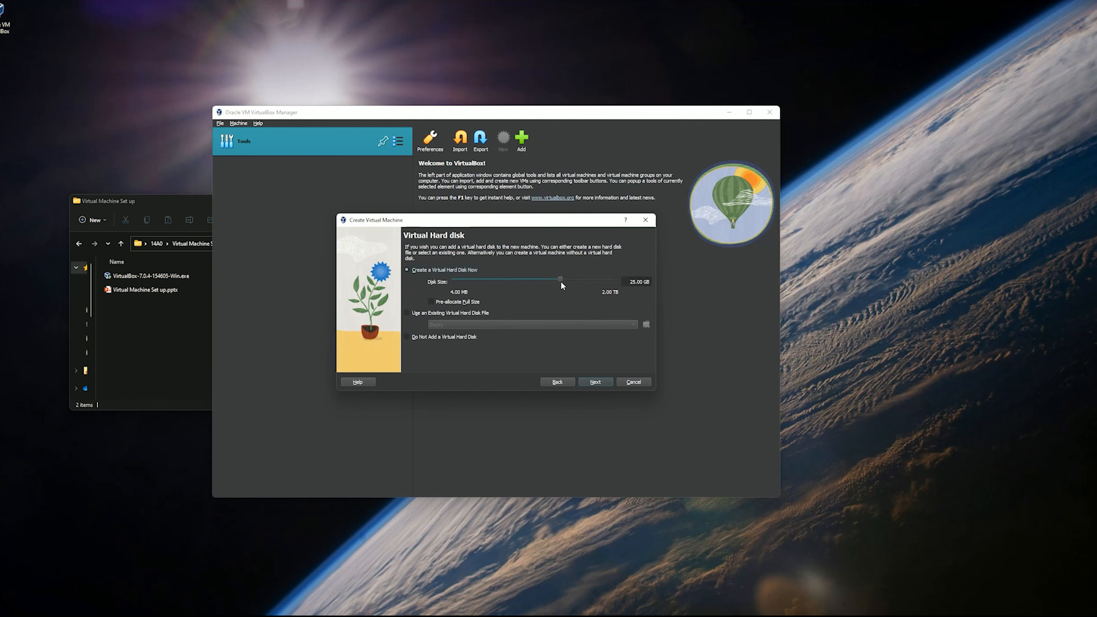
{"action": "left_click", "coordinate": [452, 303]}
{"action": "left_click_drag", "start_coordinate": [561, 279], "coordinate": [627, 285]}
{"action": "type", "text": "125"}
{"action": "left_click", "coordinate": [601, 384]}
{"action": "left_click", "coordinate": [594, 382]}
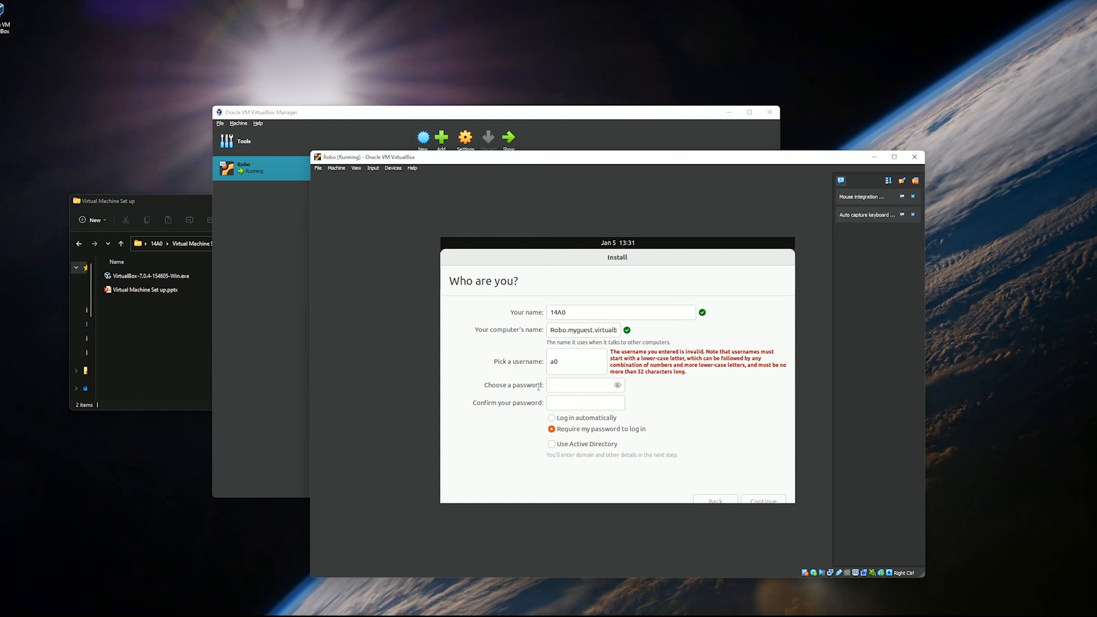
Step: Change the Ubuntu username to 'user', enter a password, and enable automatic login
{"action": "left_click_drag", "start_coordinate": [559, 362], "coordinate": [531, 367]}
{"action": "type", "text": "user14"}
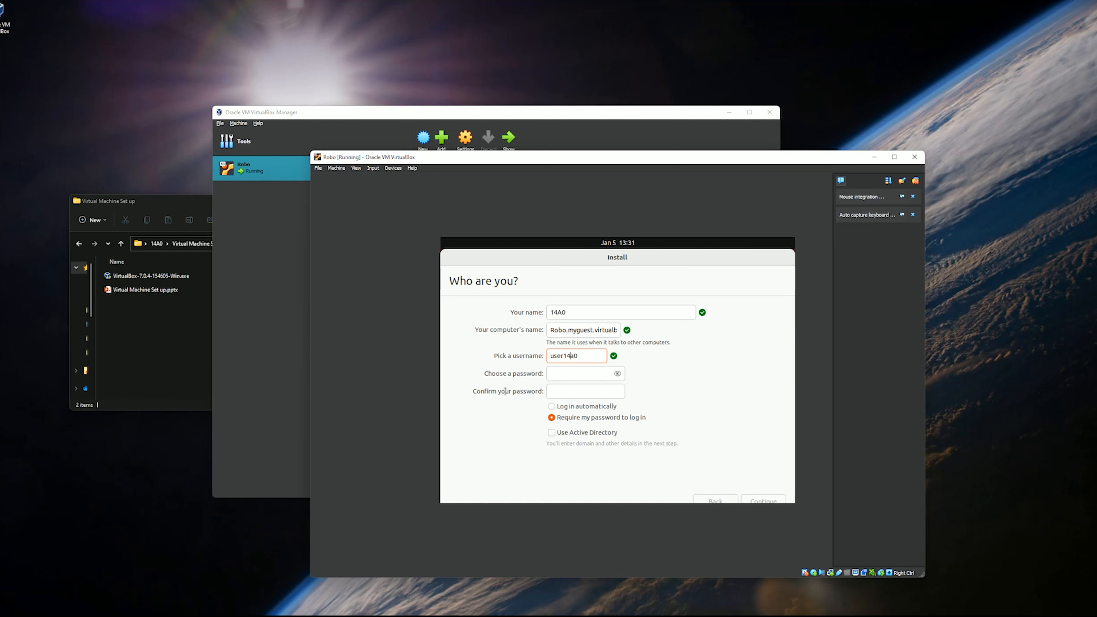
{"action": "key", "text": "Tab"}
{"action": "key", "text": "Tab"}
{"action": "left_click", "coordinate": [562, 369]}
{"action": "type", "text": "●●●"}
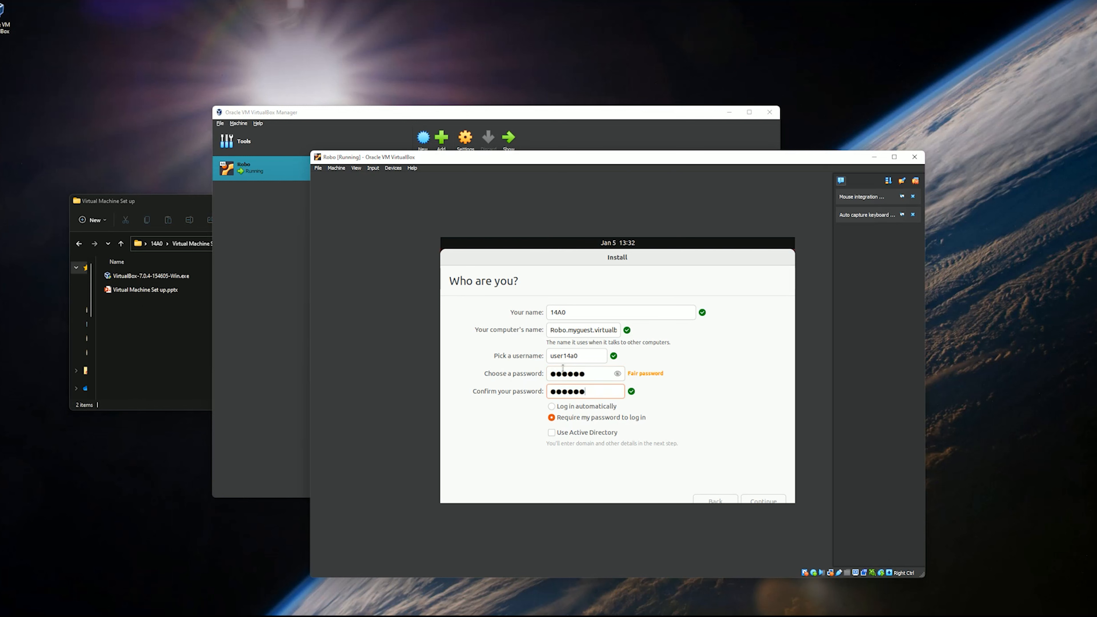
{"action": "left_click", "coordinate": [598, 406]}
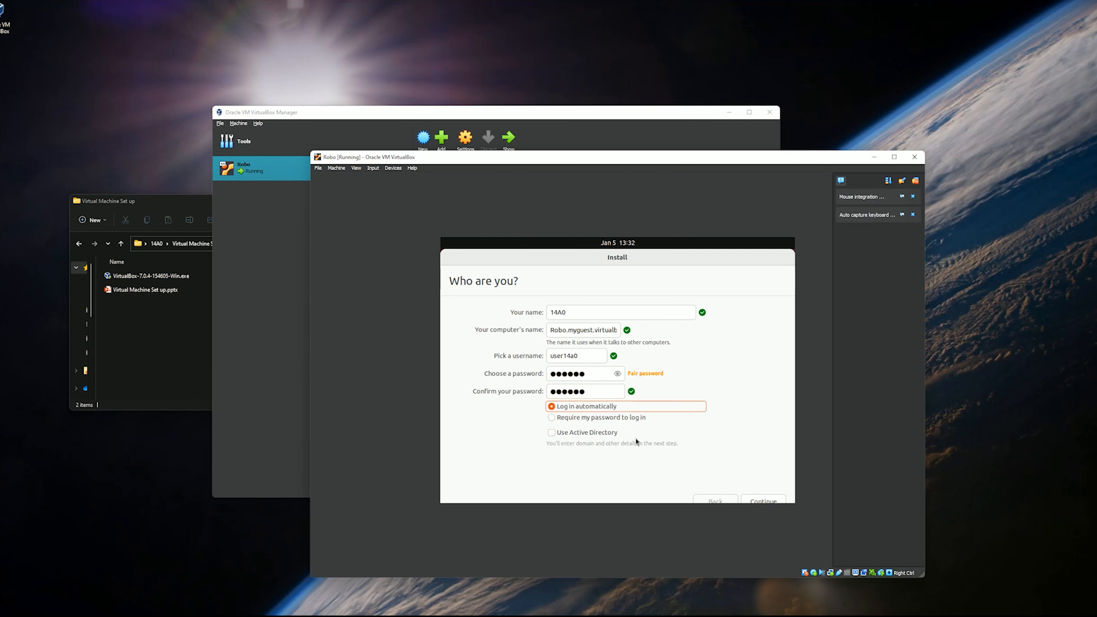
{"action": "left_click", "coordinate": [763, 501]}
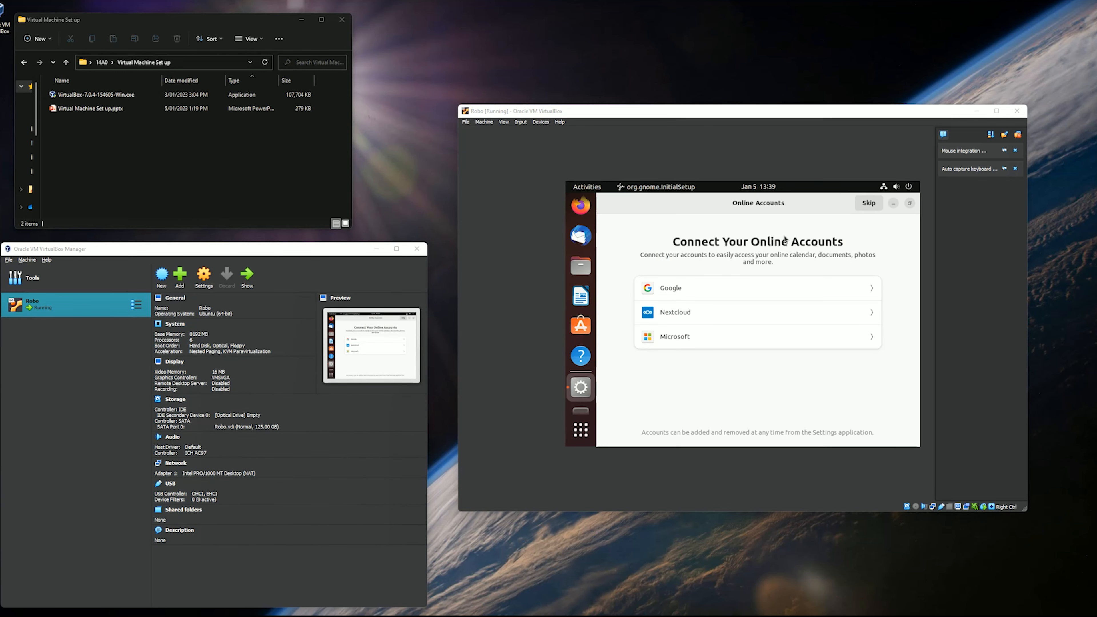
Step: Skip online accounts and complete Ubuntu's first-run setup
{"action": "left_click", "coordinate": [867, 203]}
{"action": "left_click", "coordinate": [873, 208]}
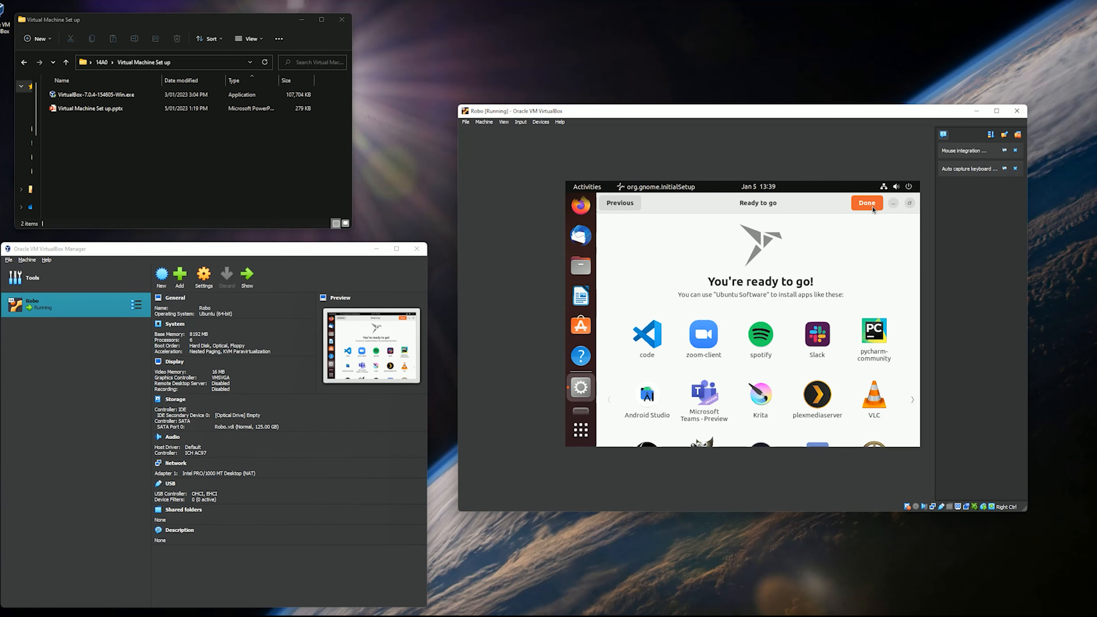
{"action": "left_click", "coordinate": [867, 203]}
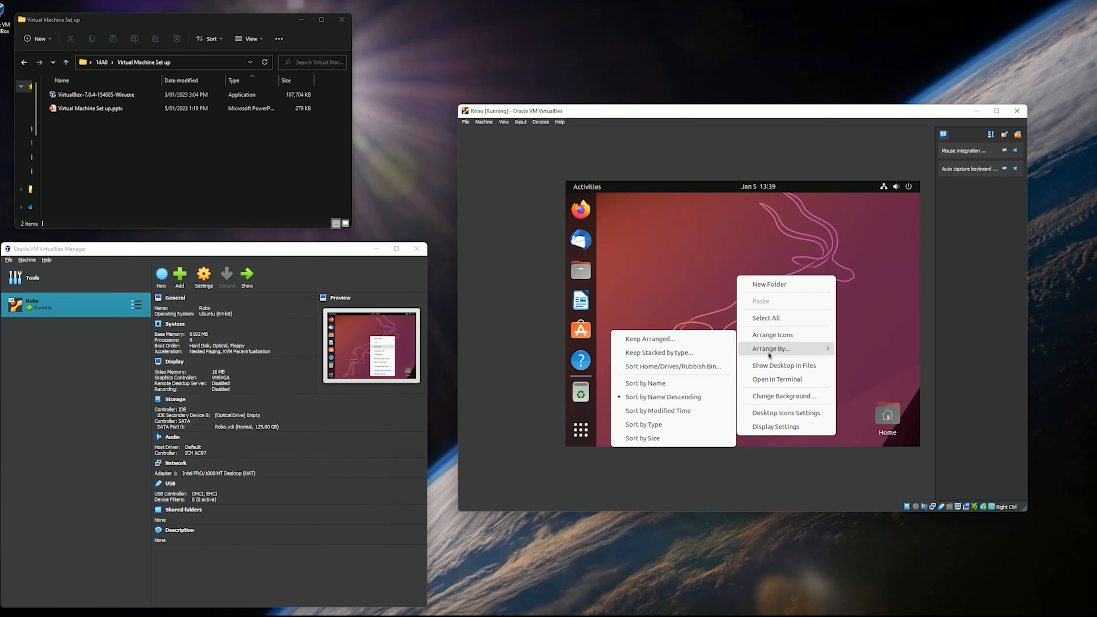
Step: Change the Ubuntu display resolution to 1920 × 1200 and keep the change
{"action": "left_click", "coordinate": [778, 348]}
{"action": "left_click", "coordinate": [879, 256]}
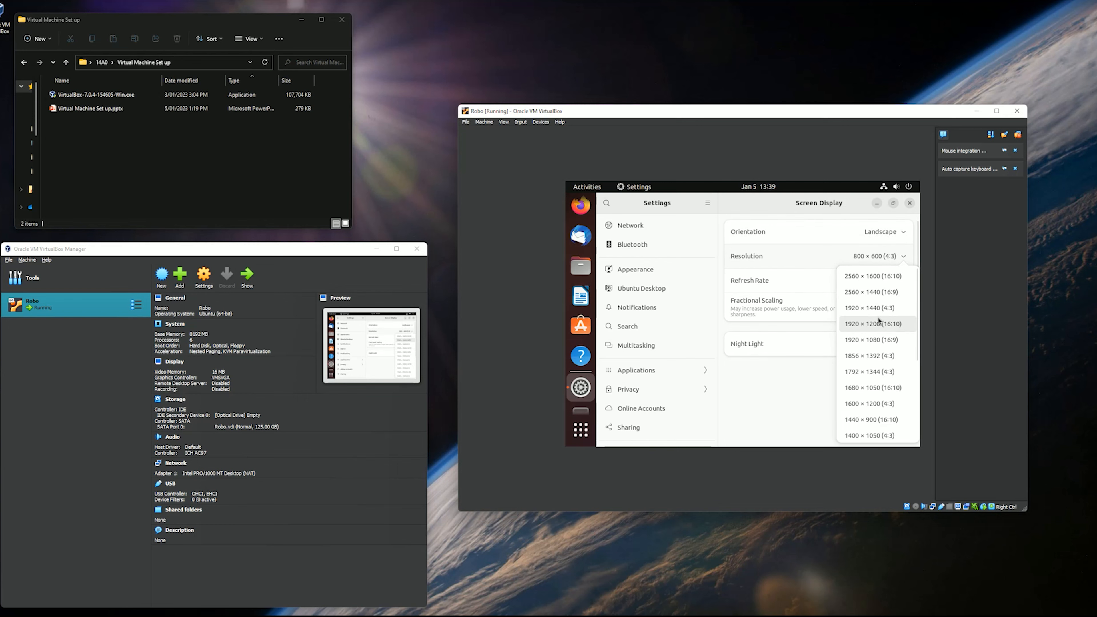
{"action": "left_click", "coordinate": [879, 323]}
{"action": "left_click", "coordinate": [900, 203]}
{"action": "left_click", "coordinate": [909, 417]}
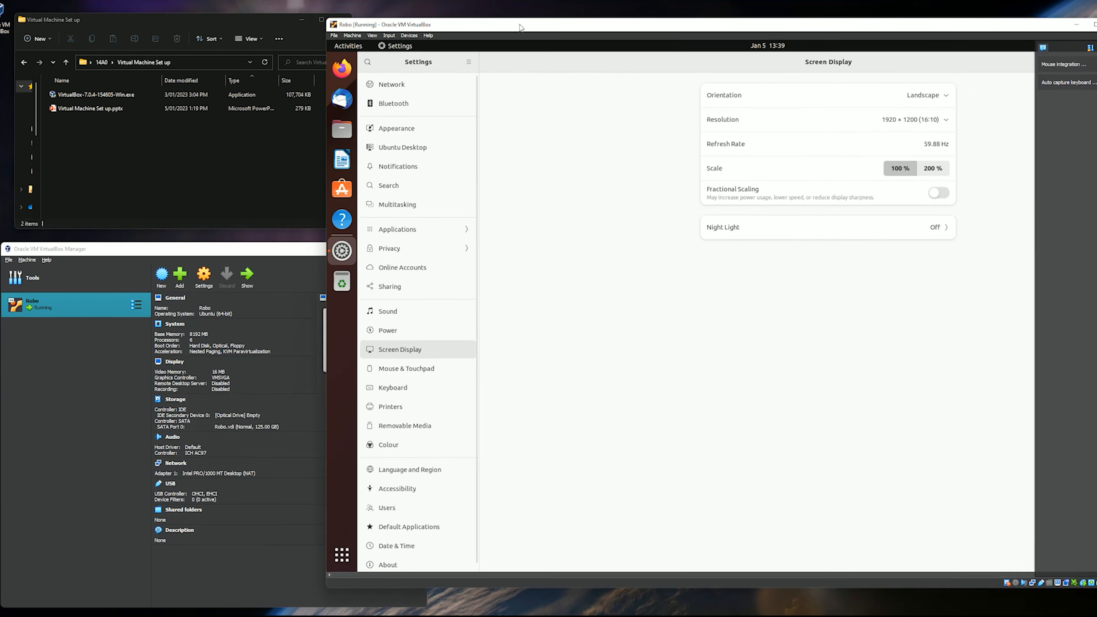
Step: Enlarge the VM window, close Settings, and move the desktop's Home icon
{"action": "left_click_drag", "start_coordinate": [521, 28], "coordinate": [424, 21]}
{"action": "left_click_drag", "start_coordinate": [229, 581], "coordinate": [158, 614]}
{"action": "left_click_drag", "start_coordinate": [1029, 135], "coordinate": [1096, 135]}
{"action": "left_click_drag", "start_coordinate": [158, 216], "coordinate": [48, 220]}
{"action": "left_click", "coordinate": [999, 76]}
{"action": "left_click_drag", "start_coordinate": [484, 248], "coordinate": [249, 98]}
Step: Open a Terminal from the Ubuntu desktop's context menu
{"action": "right_click", "coordinate": [377, 168]}
{"action": "left_click", "coordinate": [481, 235]}
{"action": "right_click", "coordinate": [522, 211]}
{"action": "left_click", "coordinate": [561, 335]}
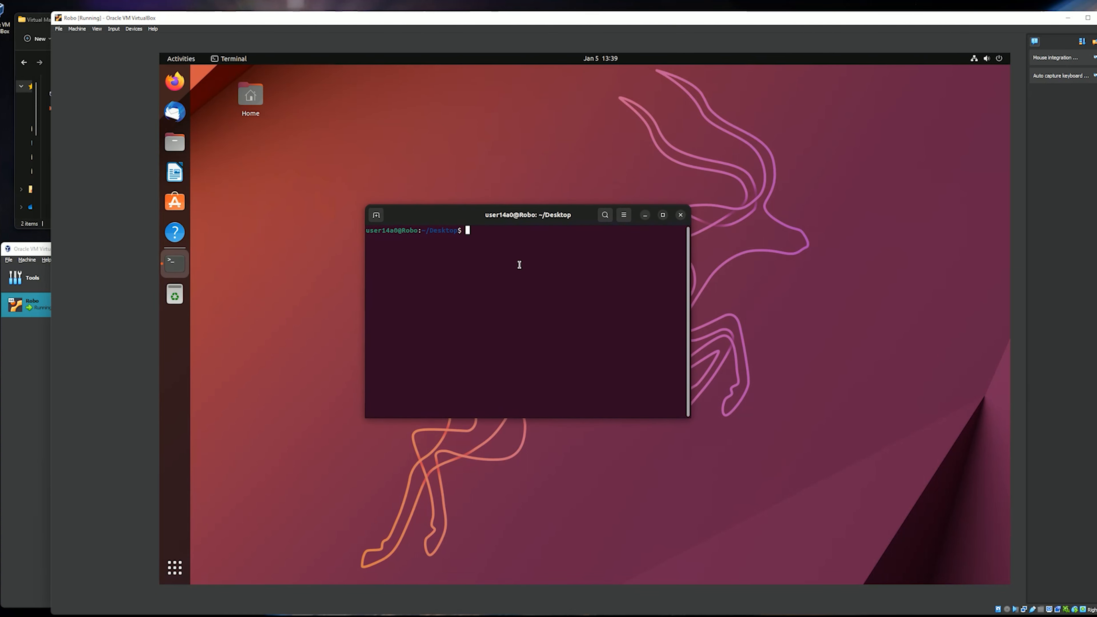
Step: Run sudo apt update and enter the password; it's refused since the user isn't in sudoers
{"action": "type", "text": "sudo apt"}
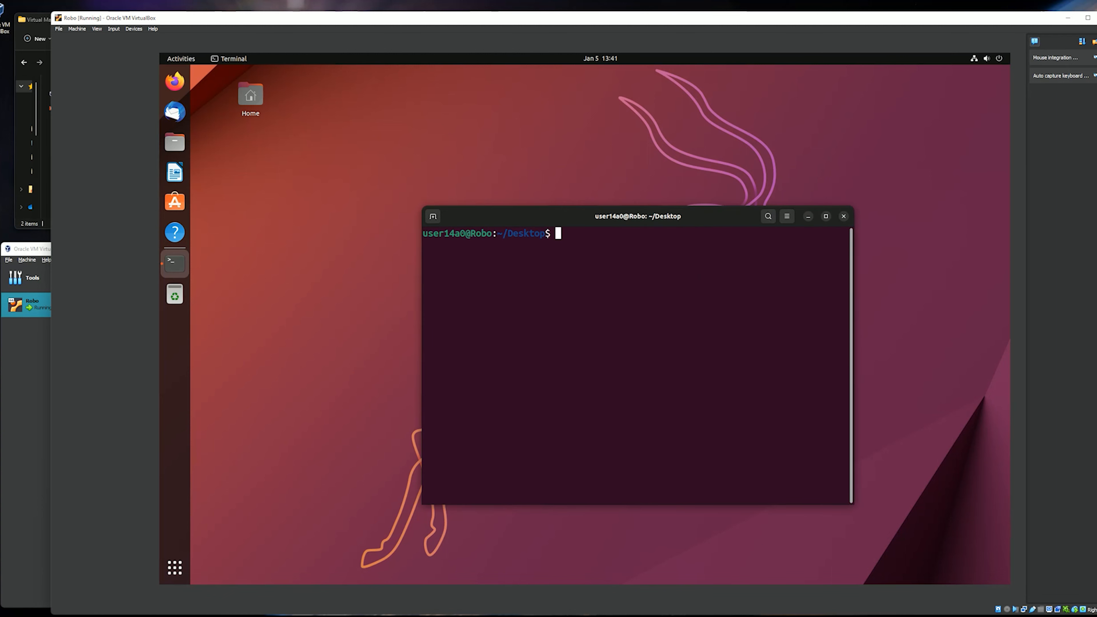
{"action": "type", "text": "sudo apt update"}
{"action": "key", "text": "Return"}
{"action": "key", "text": "Return"}
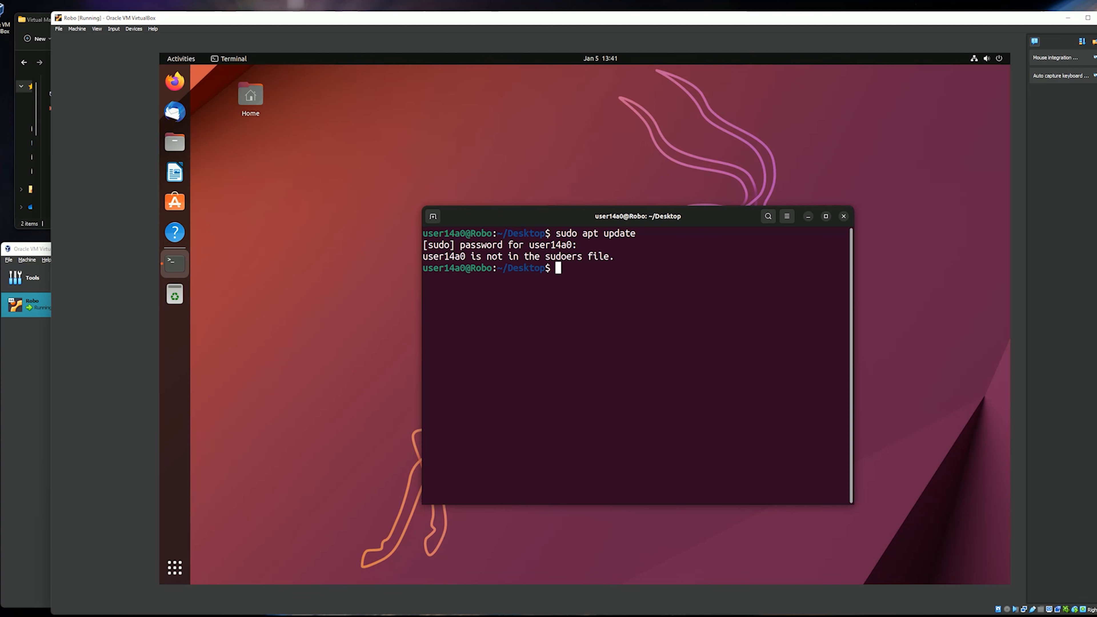
{"action": "triple_click", "coordinate": [589, 257]}
{"action": "left_click", "coordinate": [589, 268]}
{"action": "type", "text": "???"}
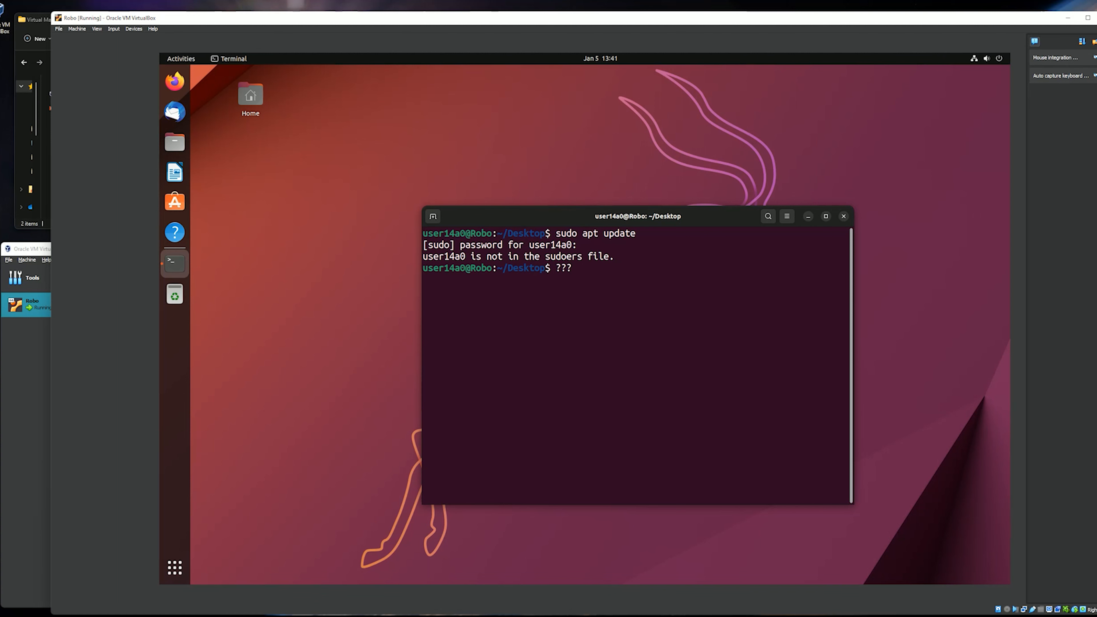